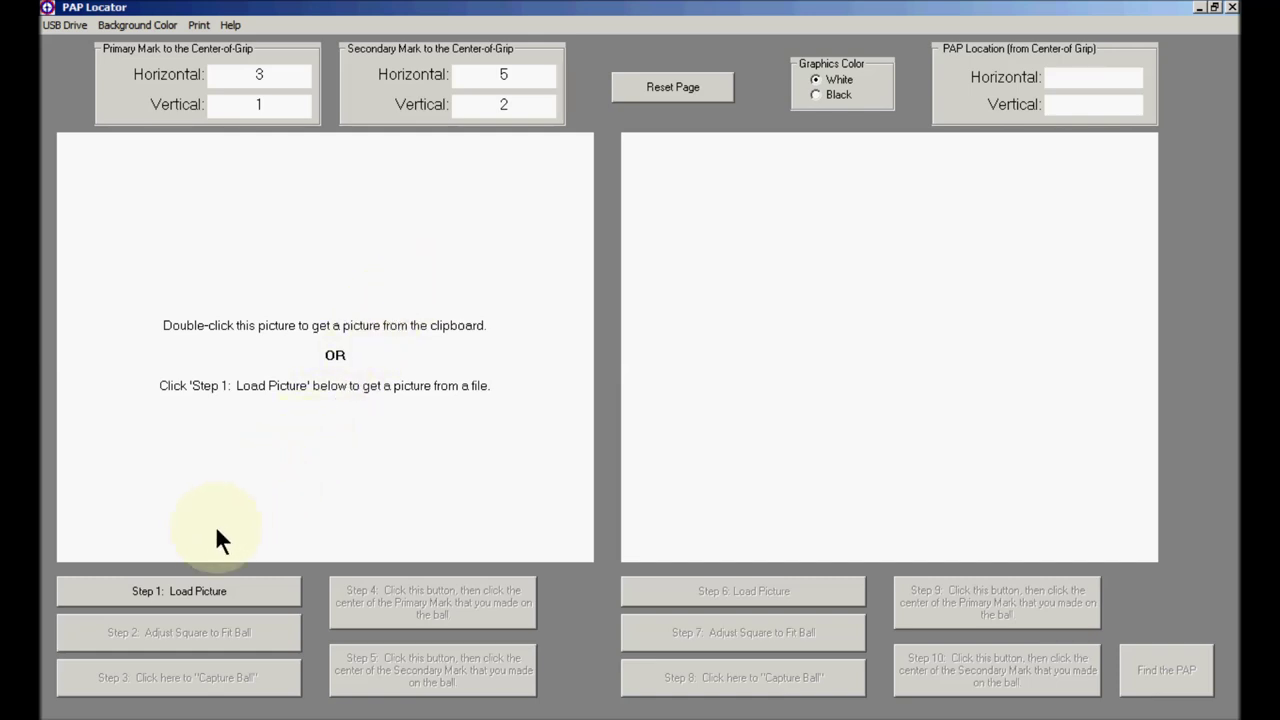
# Step: Load the Clipboard01 picture as the first ball image and capture the ball with the square fitted tightly around its edges
pyautogui.click(198, 589)
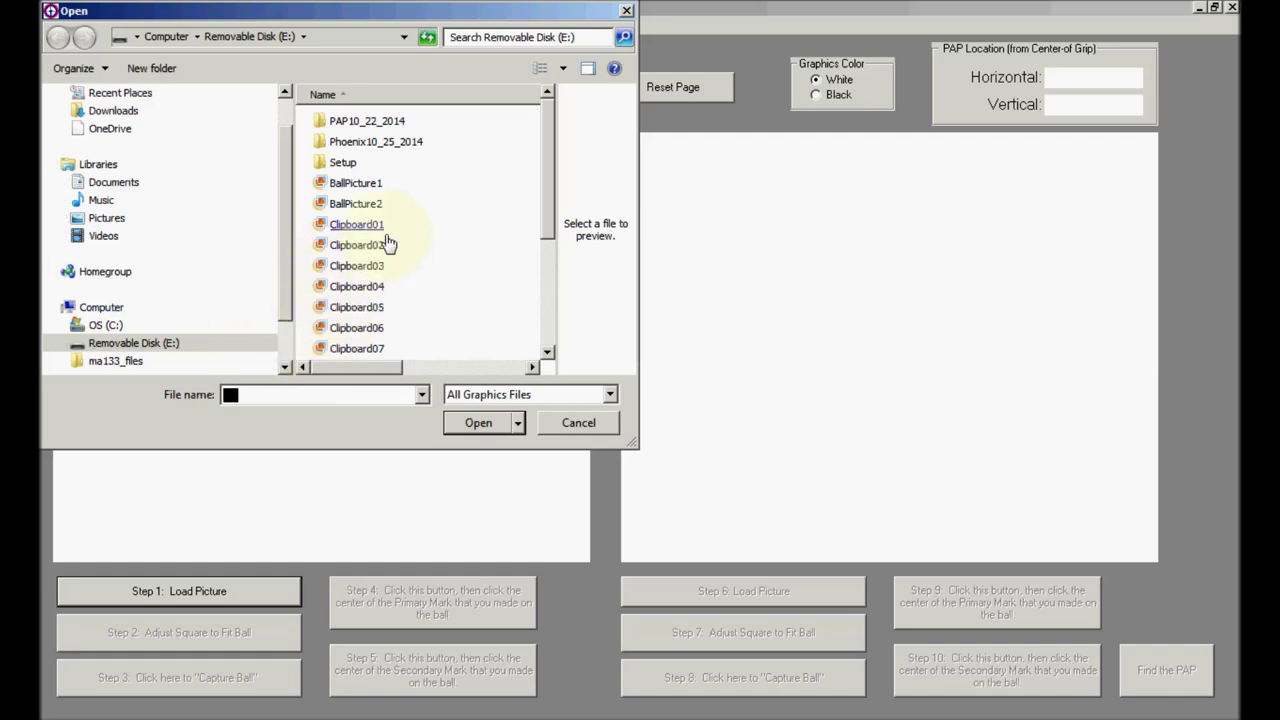
pyautogui.doubleClick(352, 229)
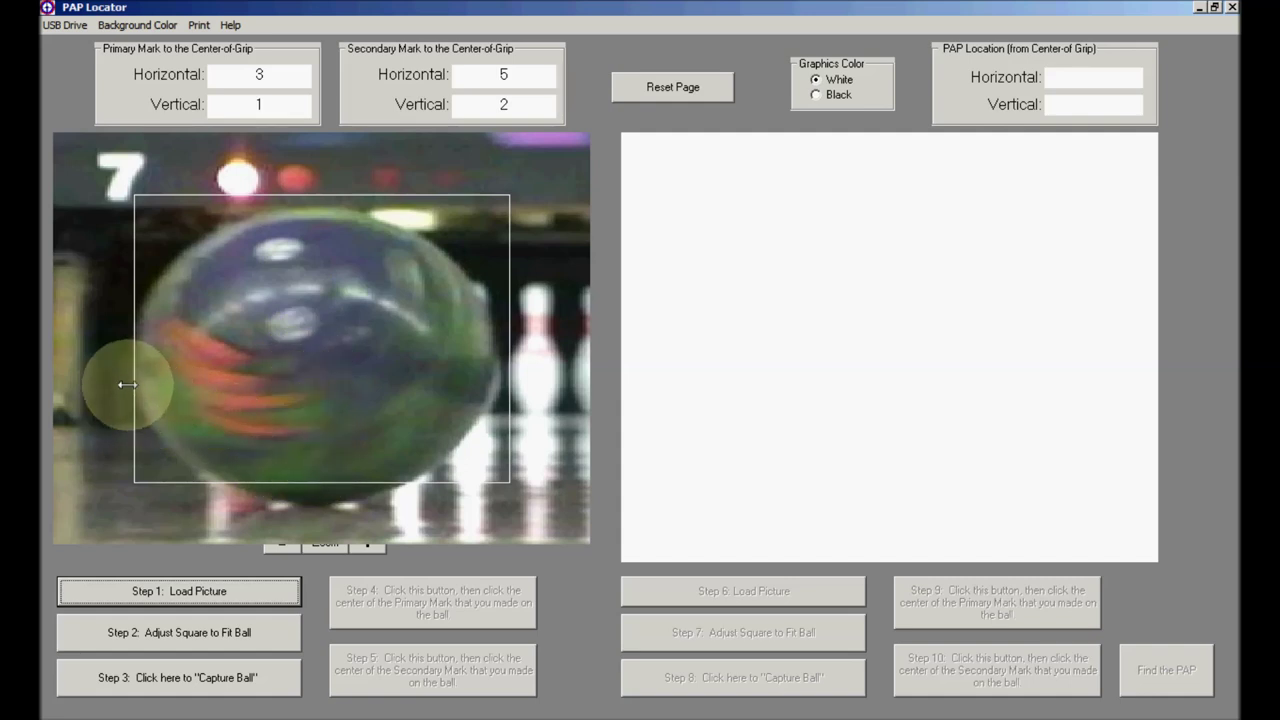
pyautogui.moveTo(151, 359)
pyautogui.mouseDown()
pyautogui.moveTo(139, 359)
pyautogui.moveTo(168, 363)
pyautogui.moveTo(157, 366)
pyautogui.mouseUp()
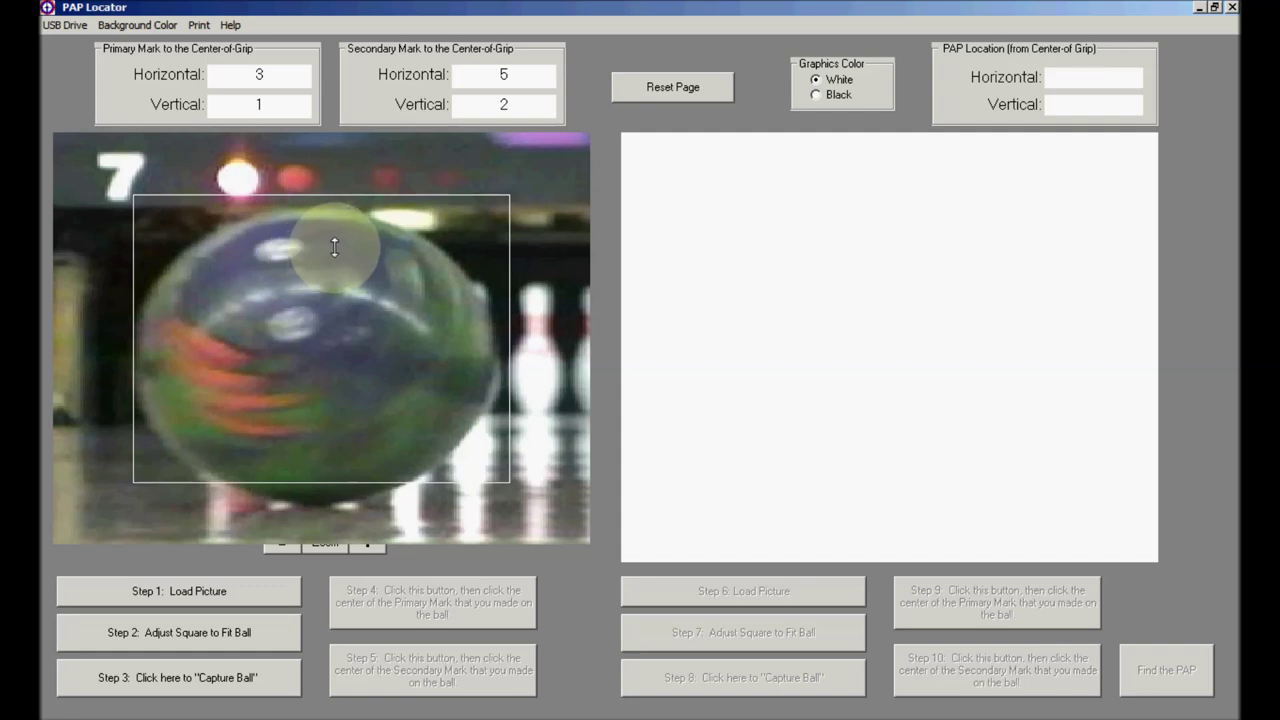
pyautogui.moveTo(335, 247); pyautogui.dragTo(335, 259)
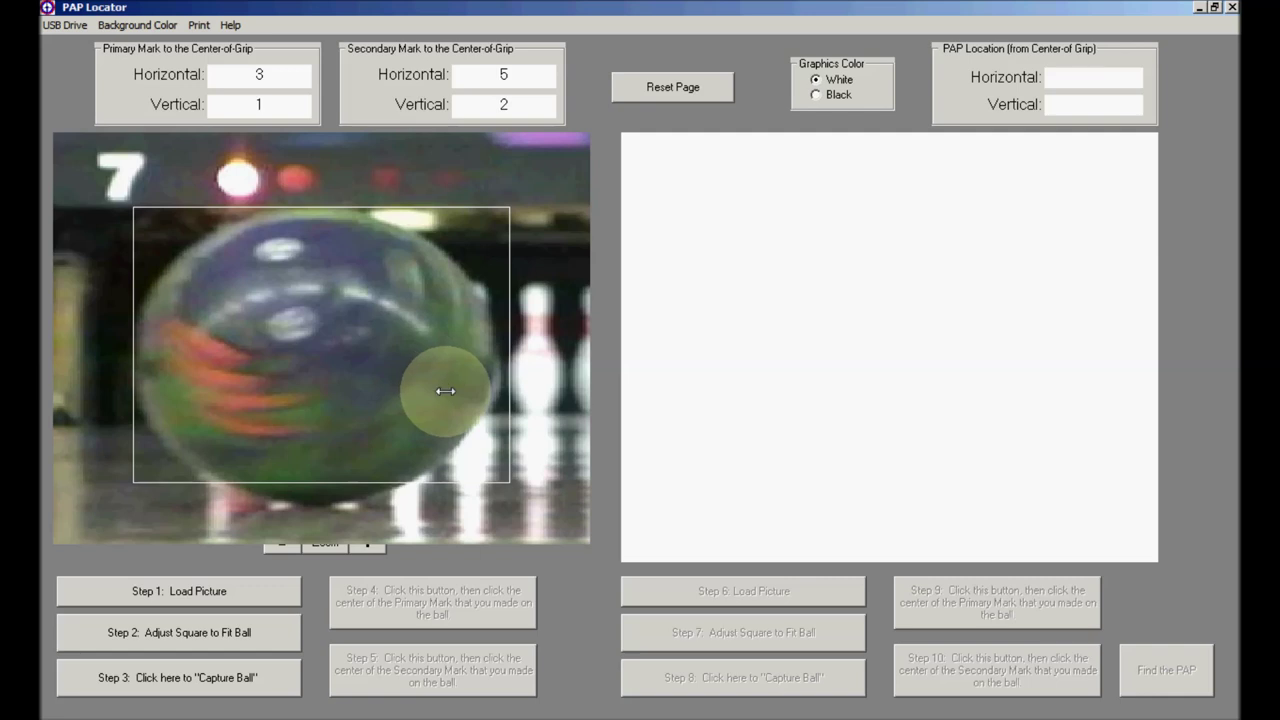
pyautogui.moveTo(444, 390); pyautogui.dragTo(438, 392)
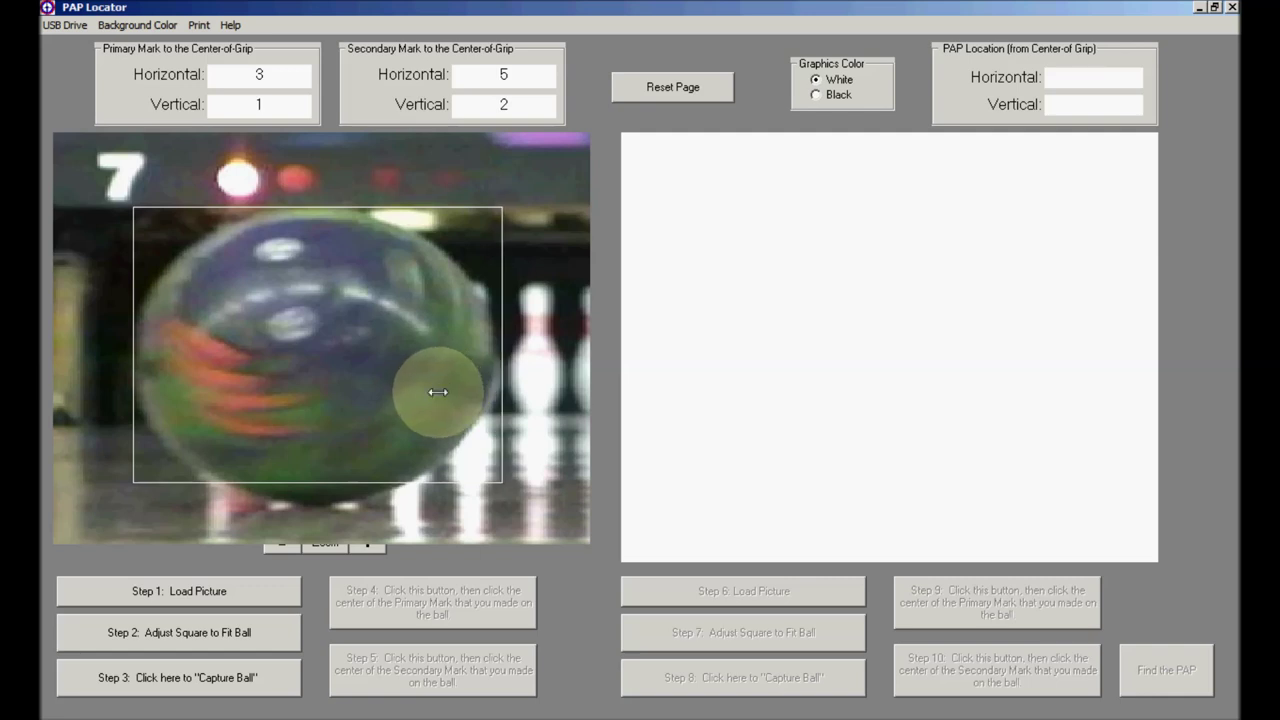
pyautogui.moveTo(438, 392); pyautogui.dragTo(437, 392)
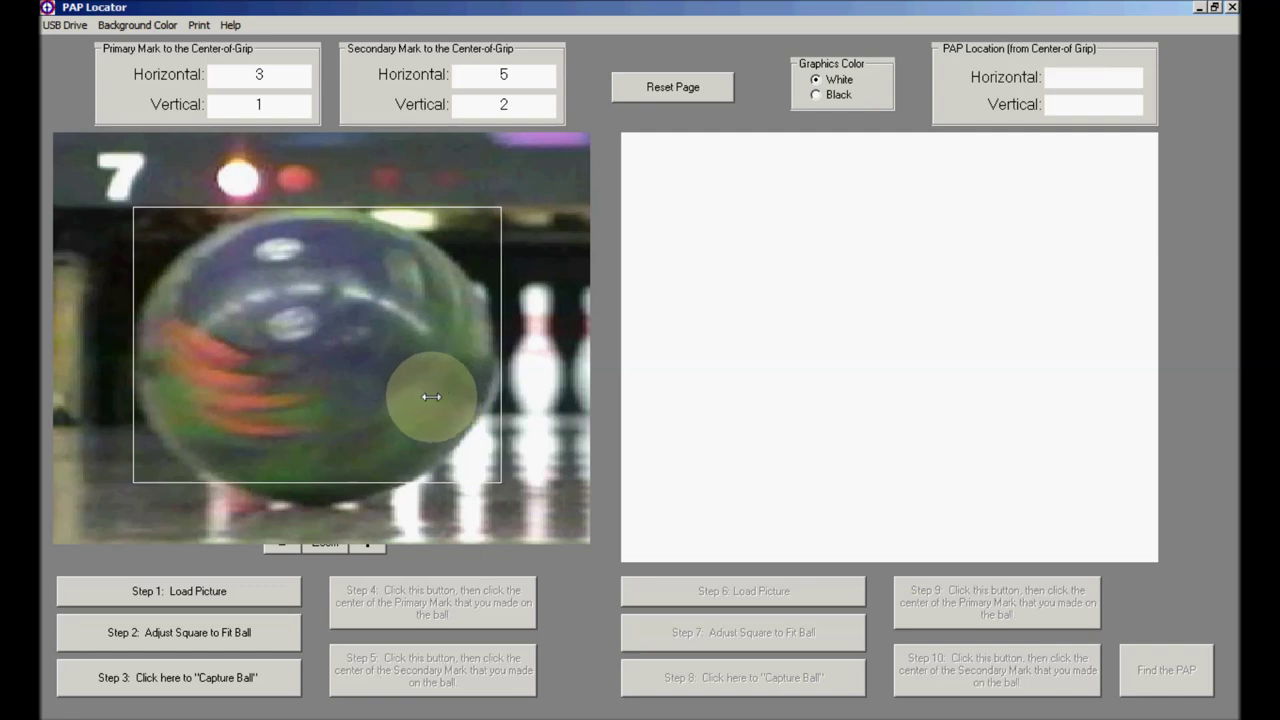
pyautogui.moveTo(357, 449); pyautogui.dragTo(348, 474)
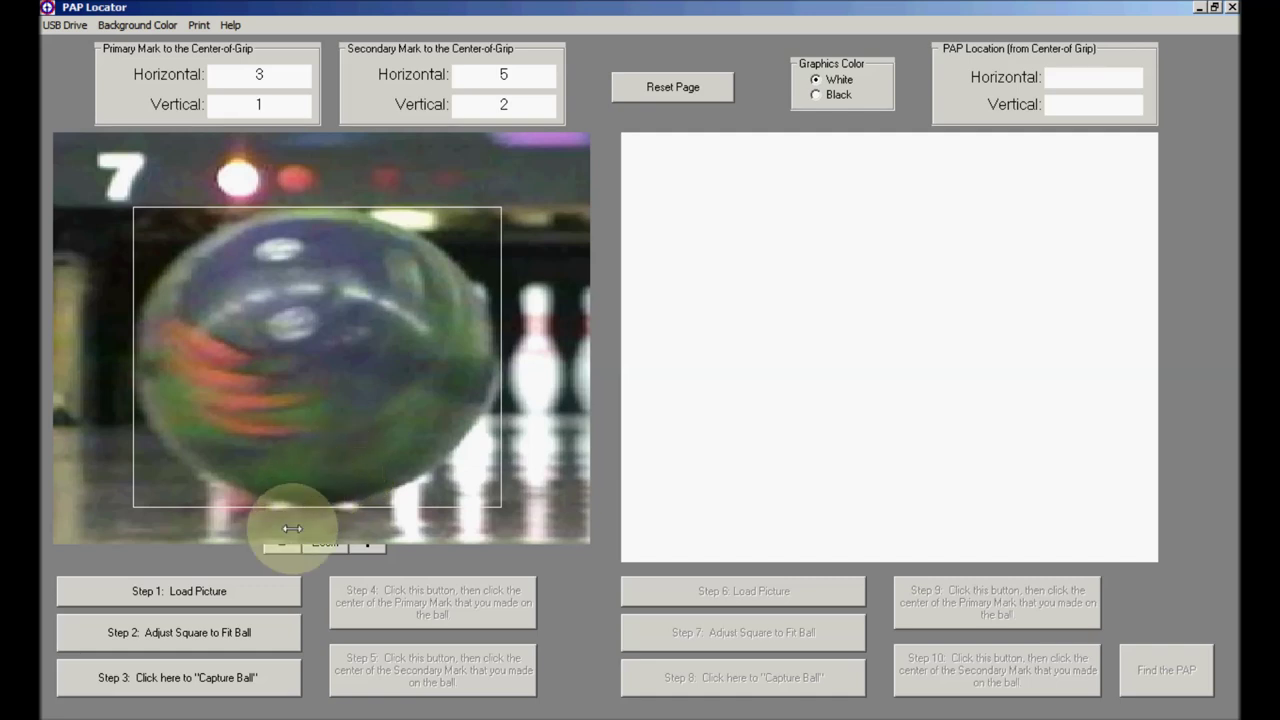
pyautogui.click(229, 671)
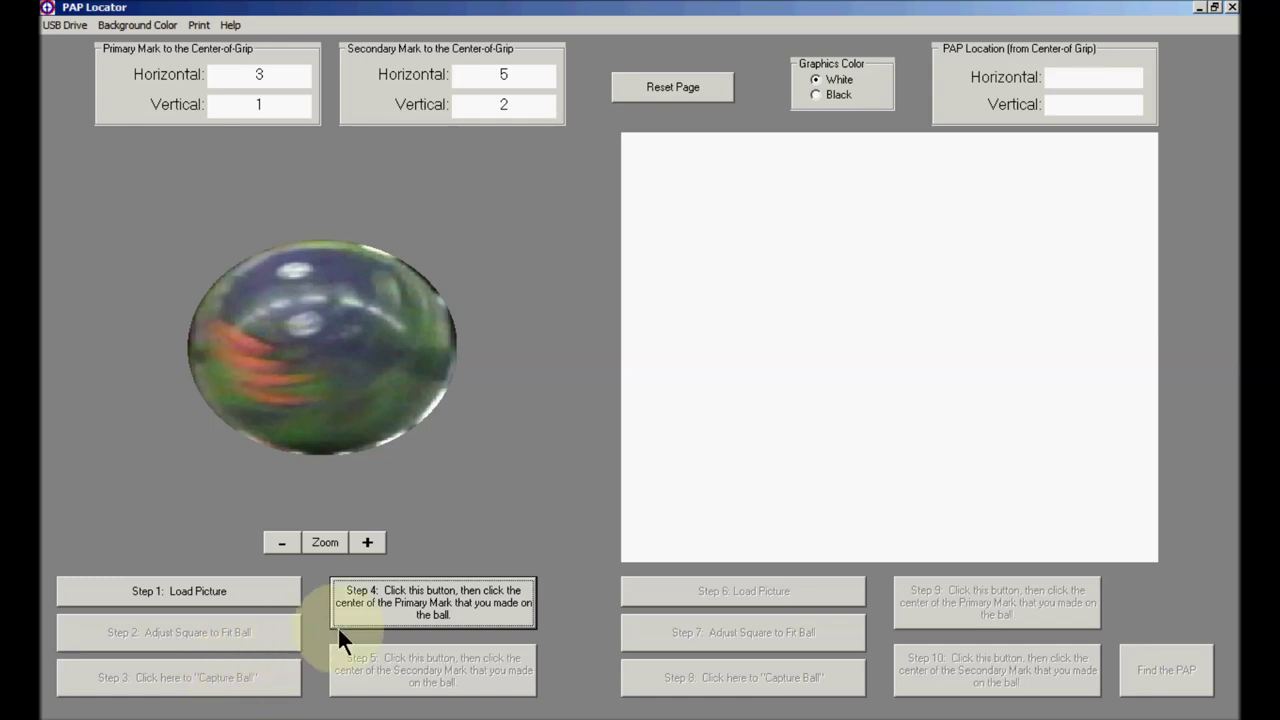
# Step: Place the primary mark at the center of the first ball's lower white spot and the secondary mark on its upper white spot
pyautogui.click(412, 597)
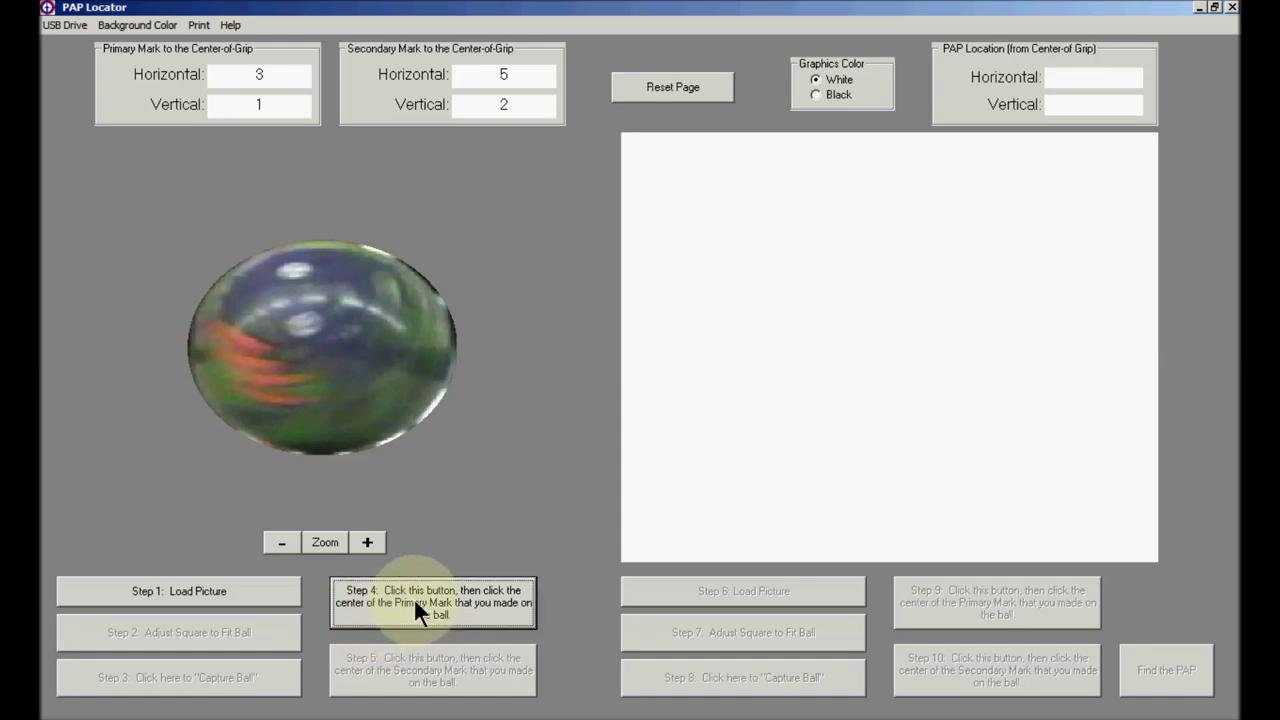
pyautogui.click(296, 321)
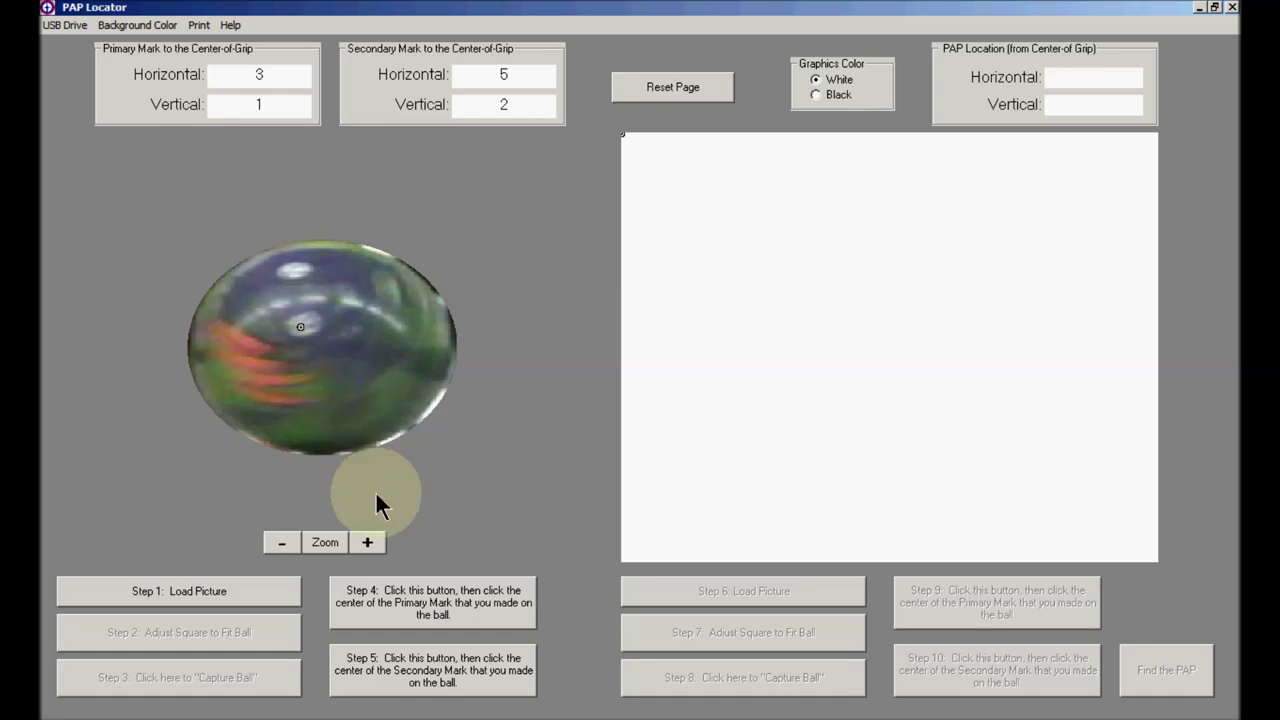
pyautogui.click(429, 656)
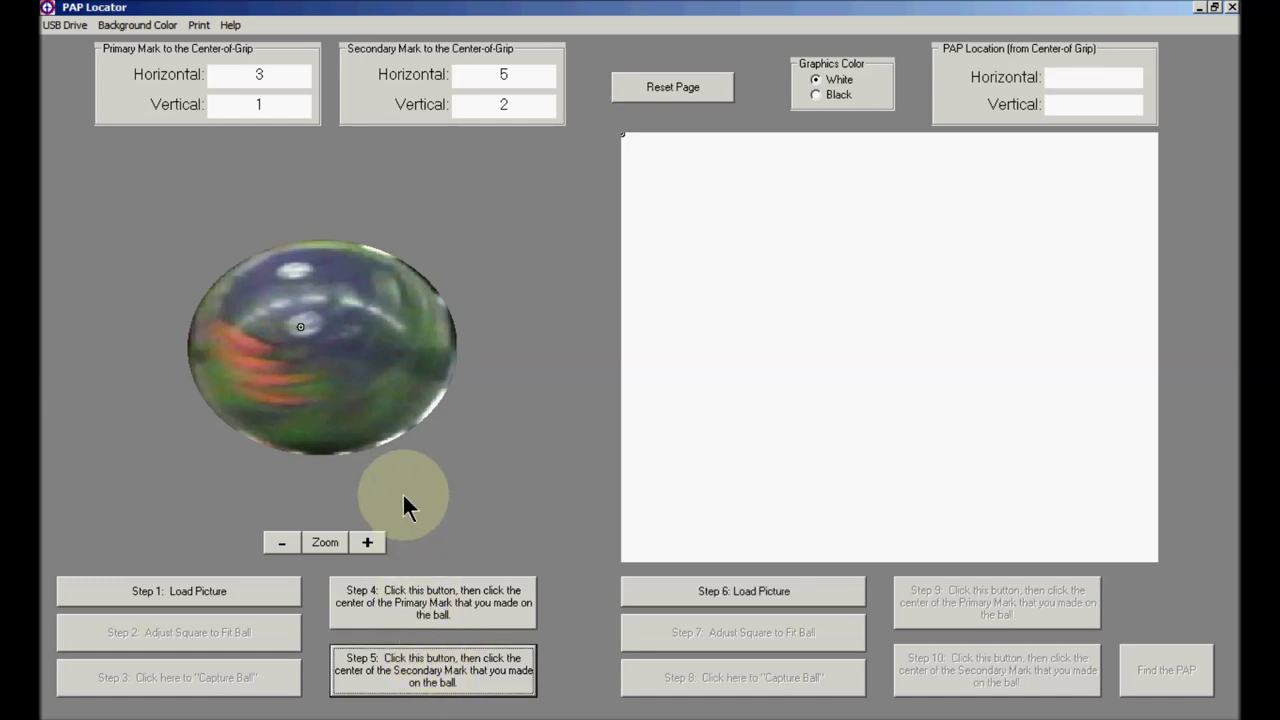
pyautogui.click(291, 270)
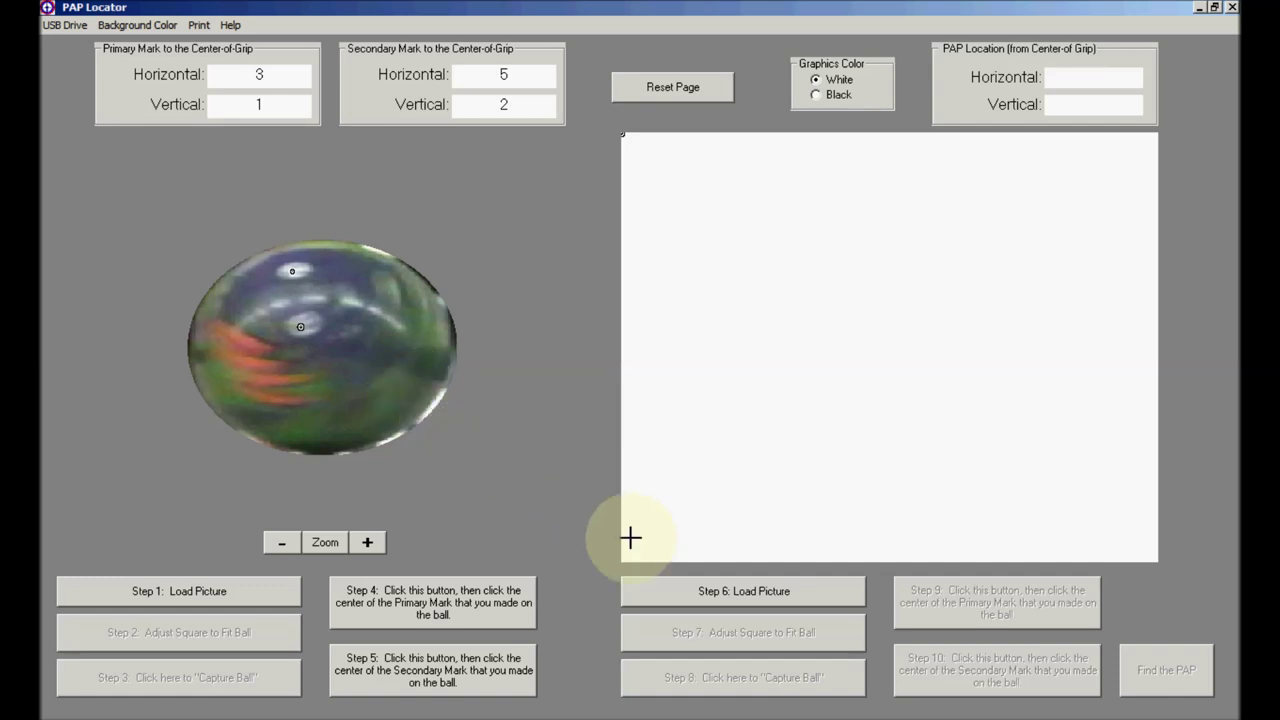
# Step: Load the Clipboard03 picture as the second ball image and bring the square's left, top and right sides closer to the ball
pyautogui.click(748, 590)
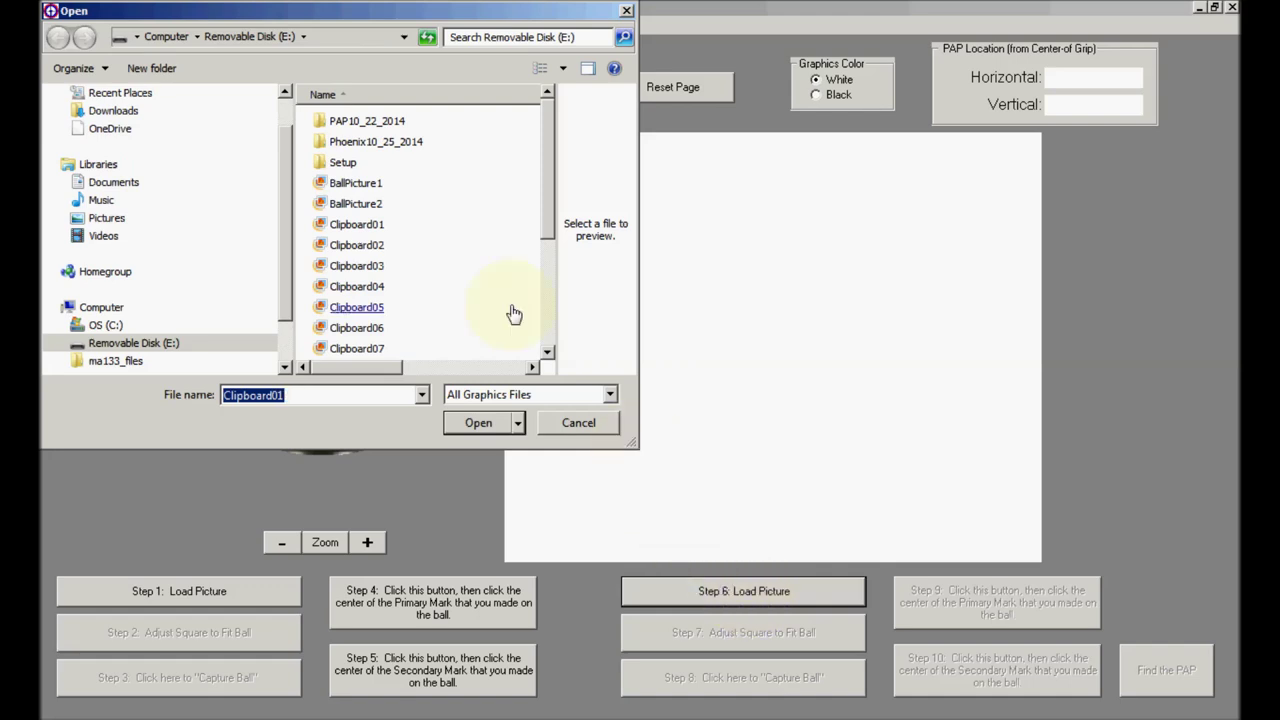
pyautogui.doubleClick(368, 264)
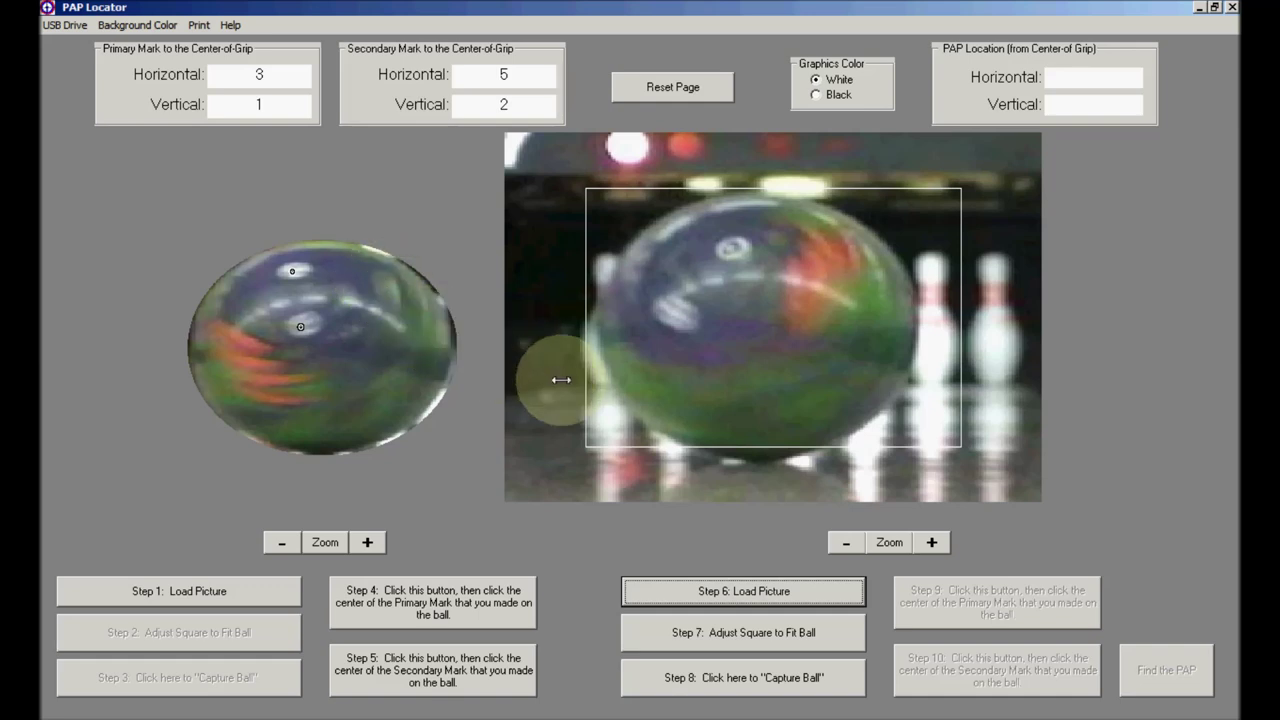
pyautogui.moveTo(605, 395)
pyautogui.mouseDown()
pyautogui.moveTo(562, 400)
pyautogui.moveTo(610, 406)
pyautogui.mouseUp()
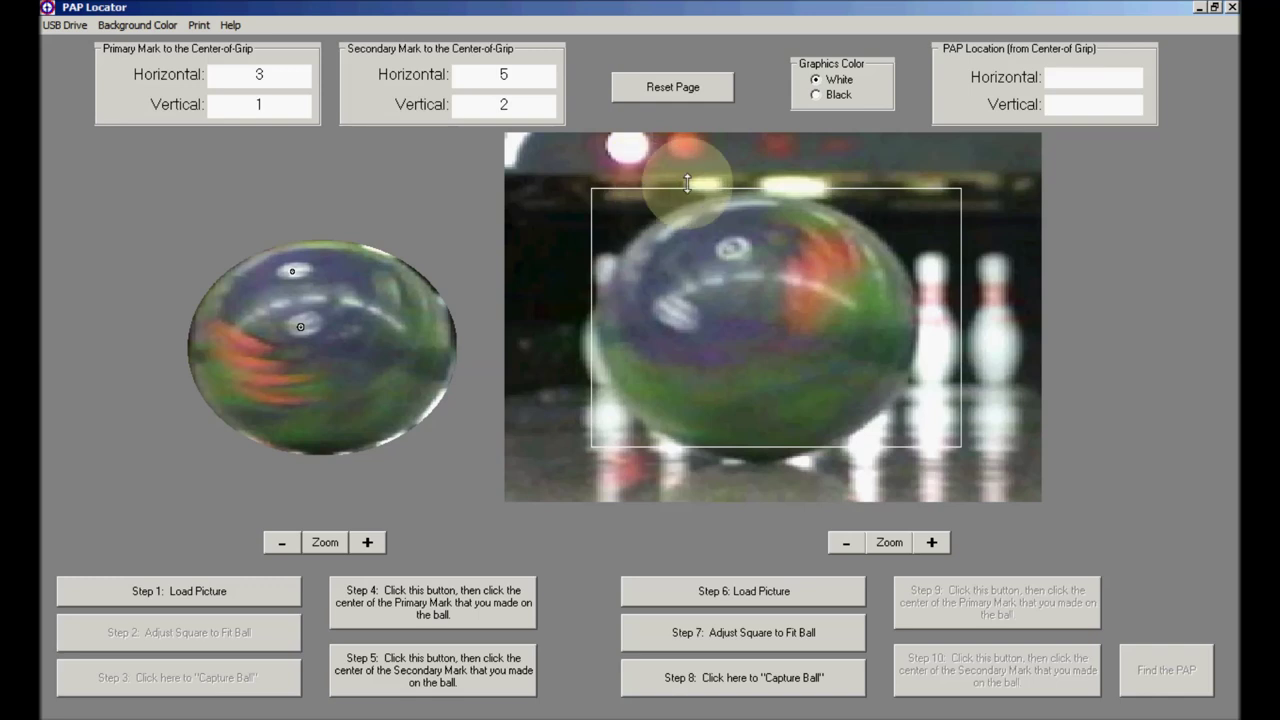
pyautogui.moveTo(688, 207); pyautogui.dragTo(688, 208)
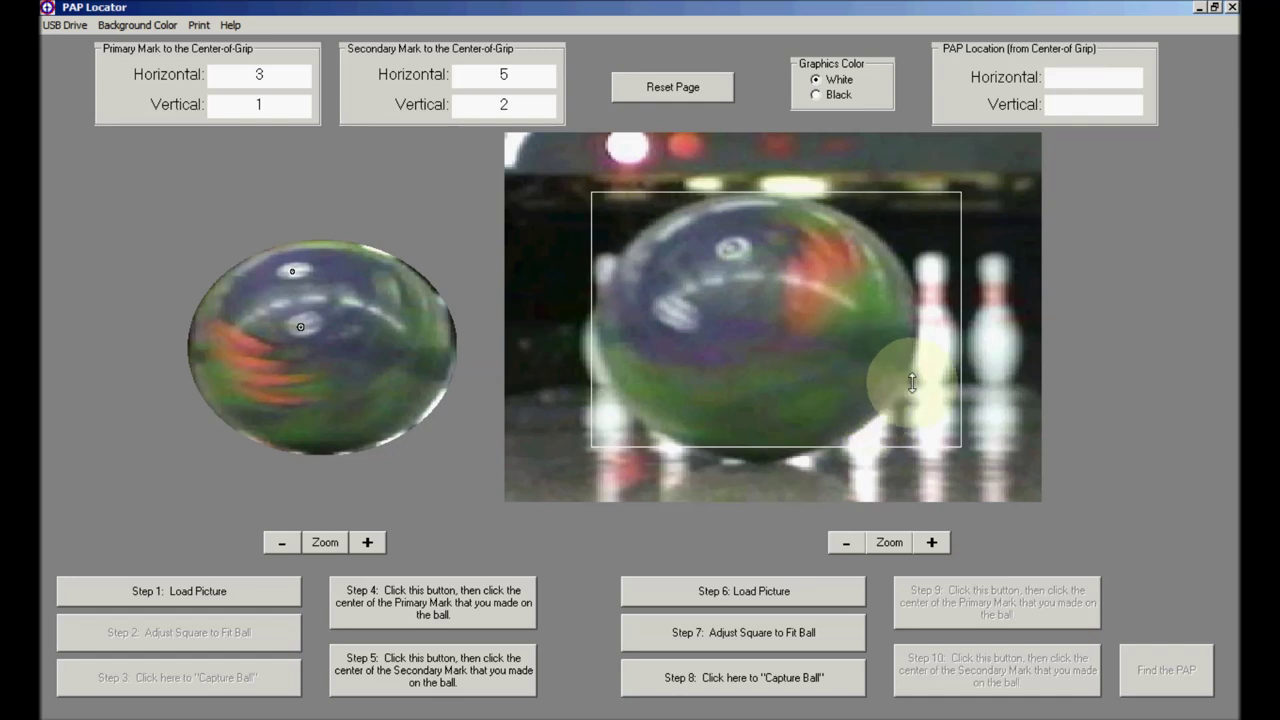
pyautogui.moveTo(920, 377)
pyautogui.mouseDown()
pyautogui.moveTo(903, 378)
pyautogui.moveTo(921, 381)
pyautogui.mouseUp()
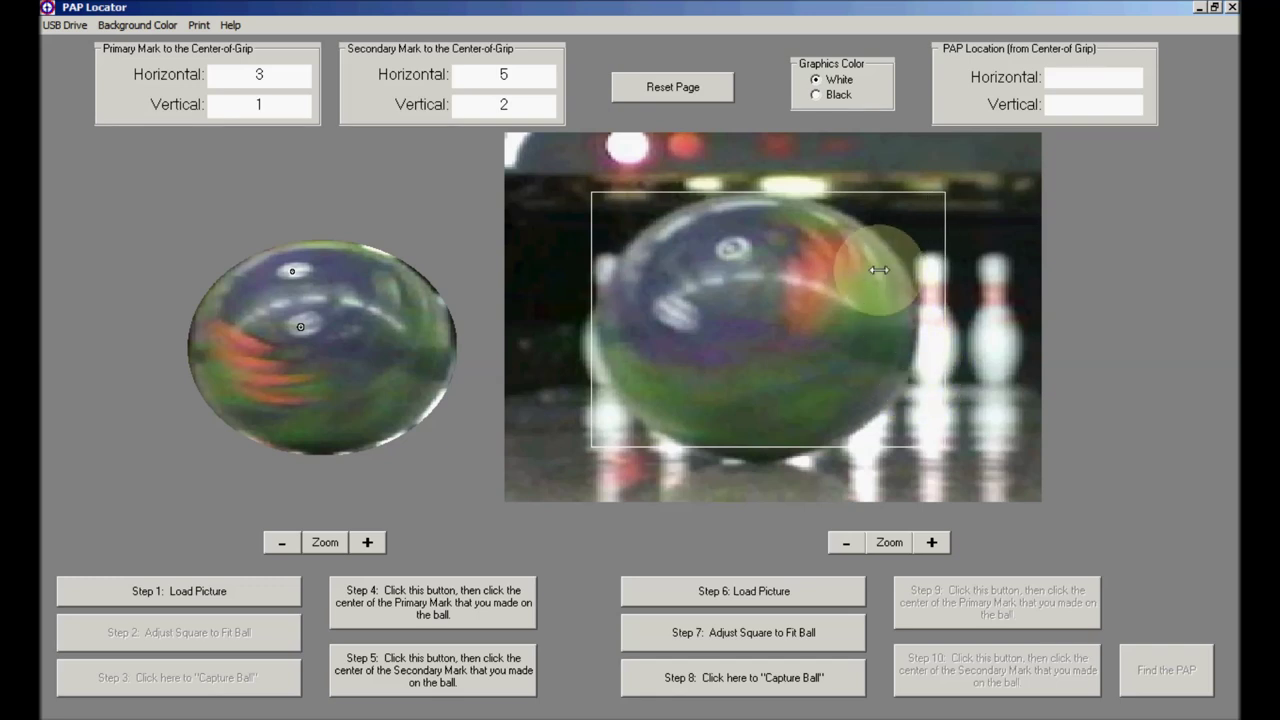
# Step: Finish fitting the square to the second ball's edges using Black as the graphics color, and capture the ball
pyautogui.click(816, 95)
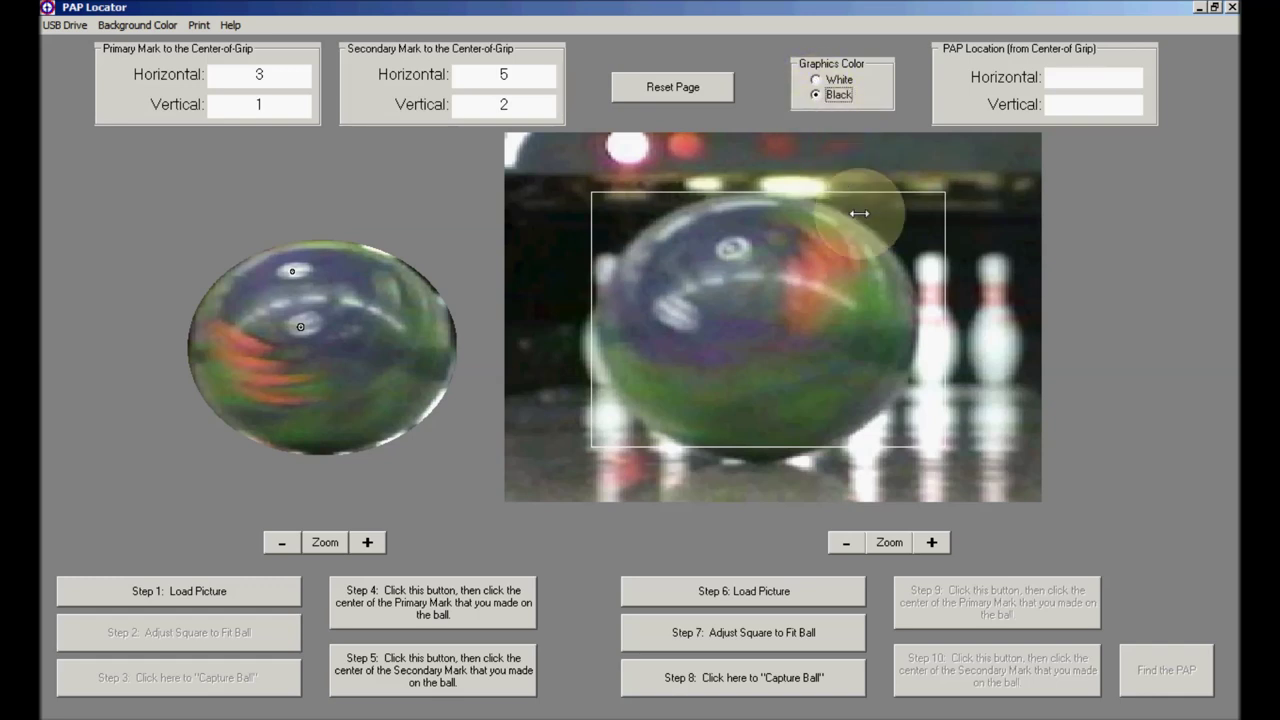
pyautogui.moveTo(894, 371); pyautogui.dragTo(882, 382)
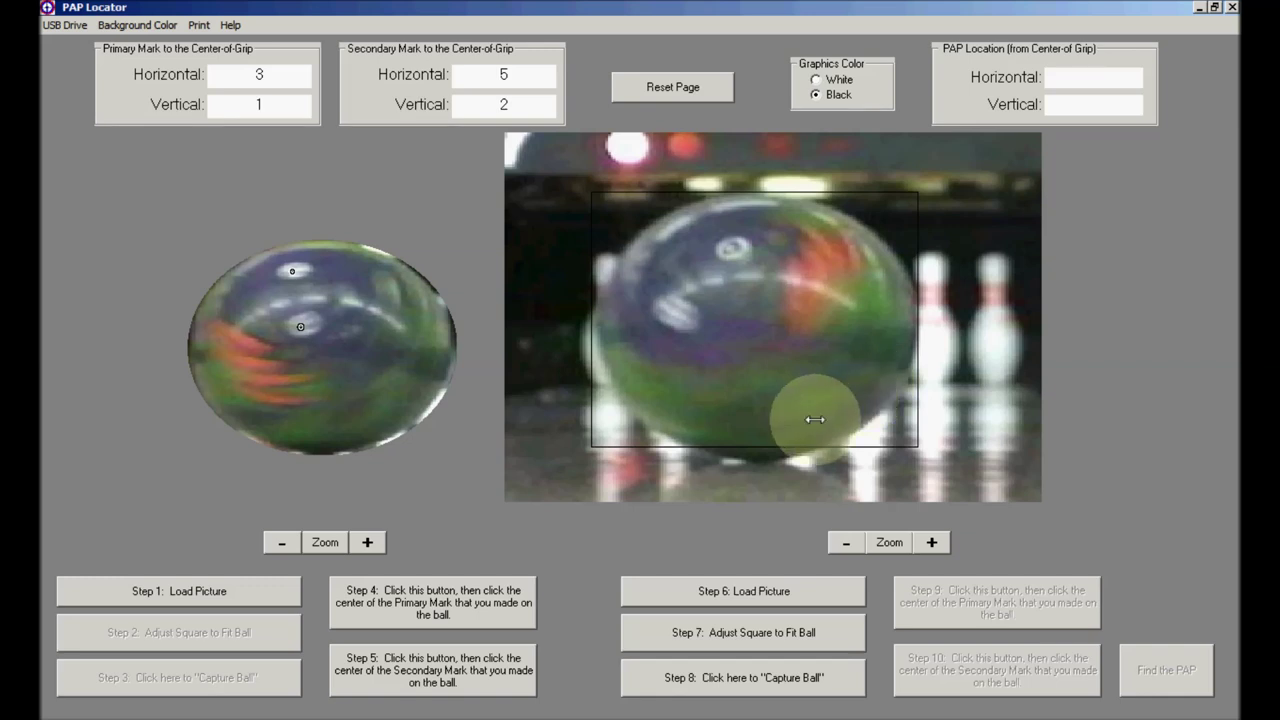
pyautogui.moveTo(814, 422); pyautogui.dragTo(811, 435)
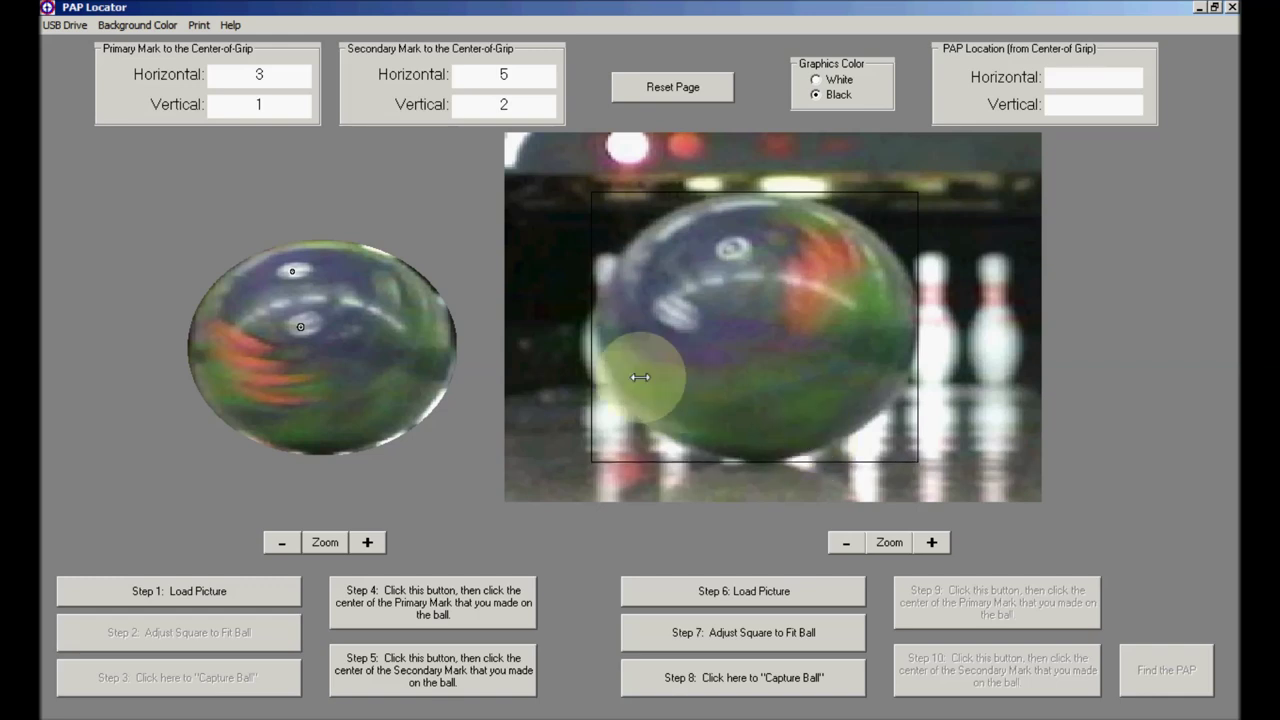
pyautogui.moveTo(613, 359); pyautogui.dragTo(618, 359)
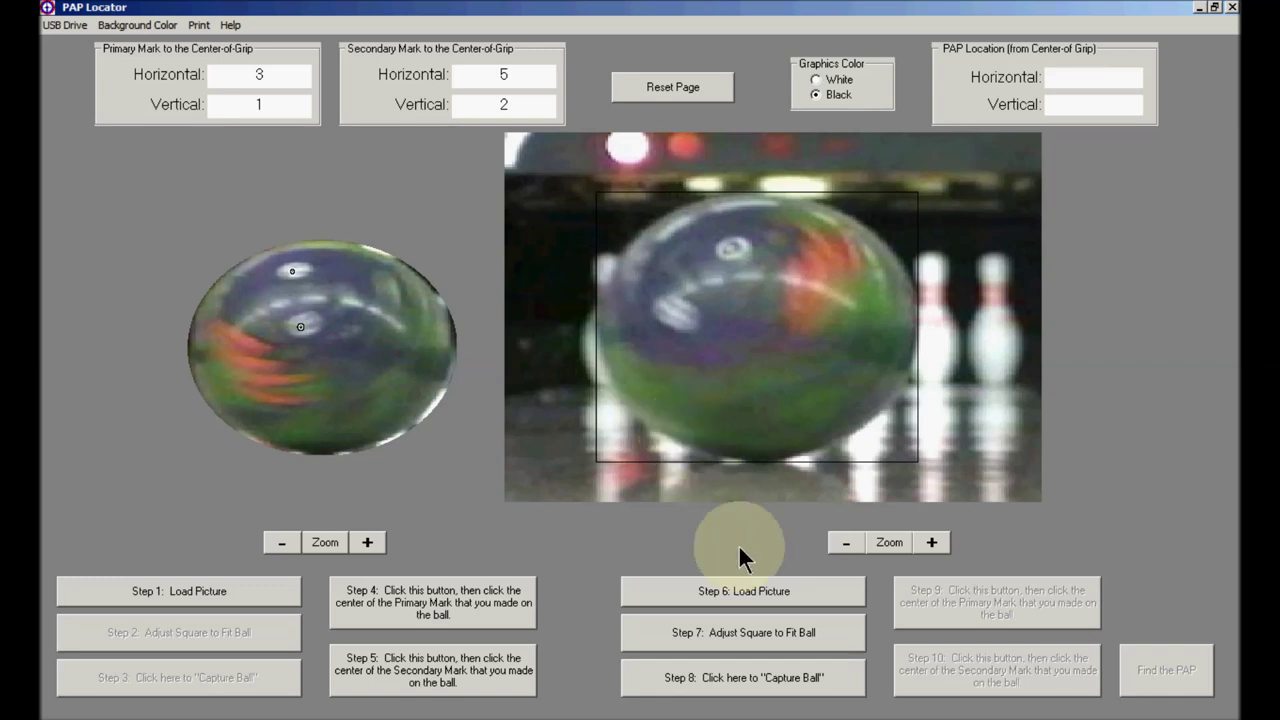
pyautogui.click(776, 680)
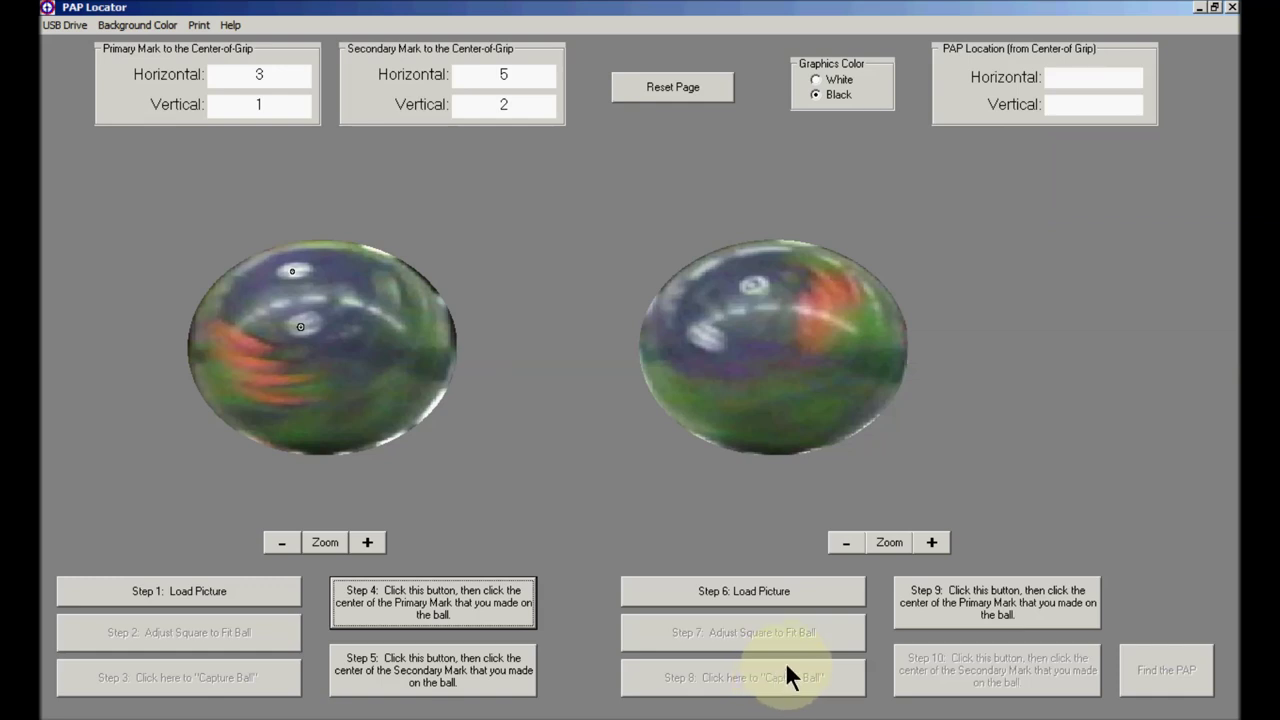
# Step: Place the primary mark on the second ball's upper white spot and the secondary mark on its lower white spot, and find the PAP
pyautogui.click(981, 597)
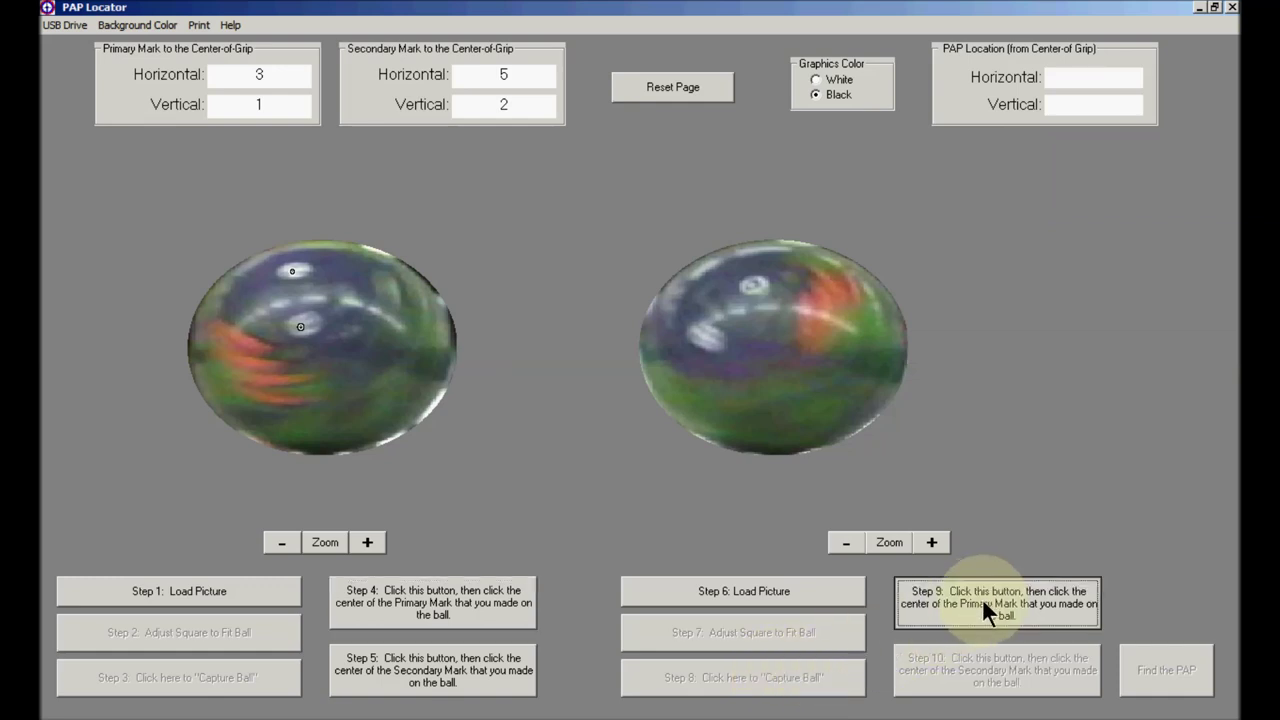
pyautogui.click(750, 286)
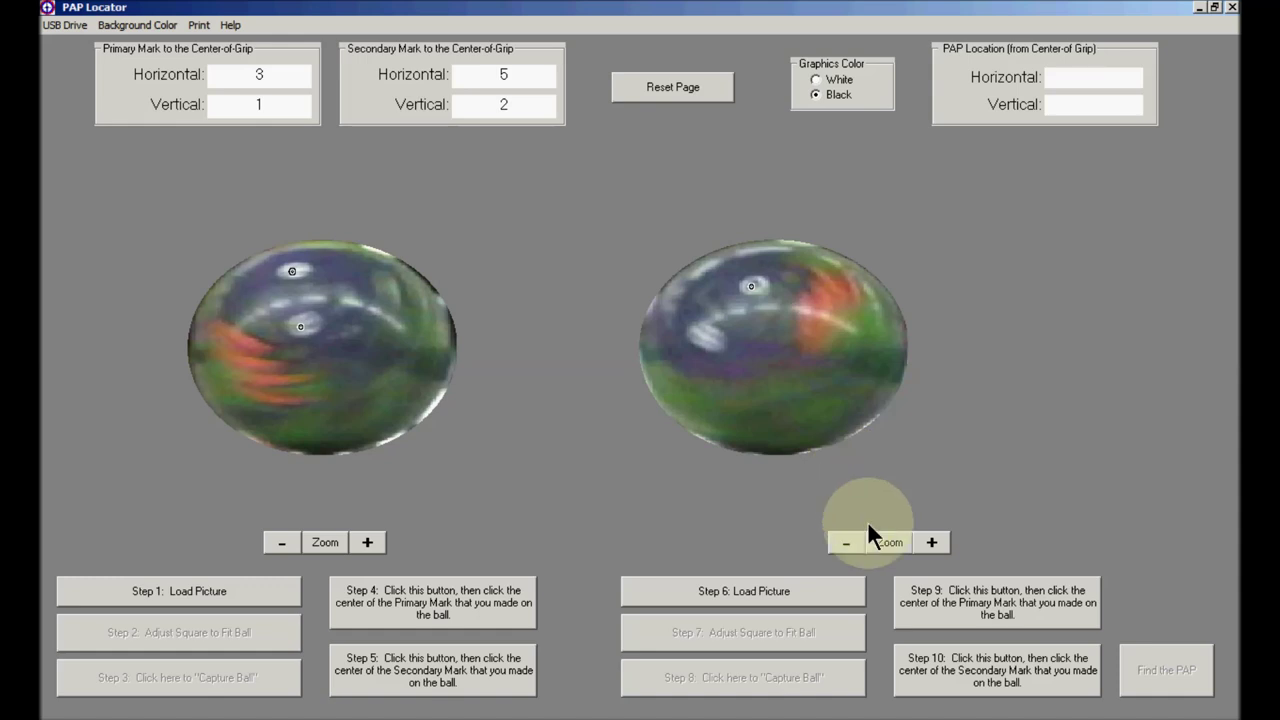
pyautogui.click(975, 680)
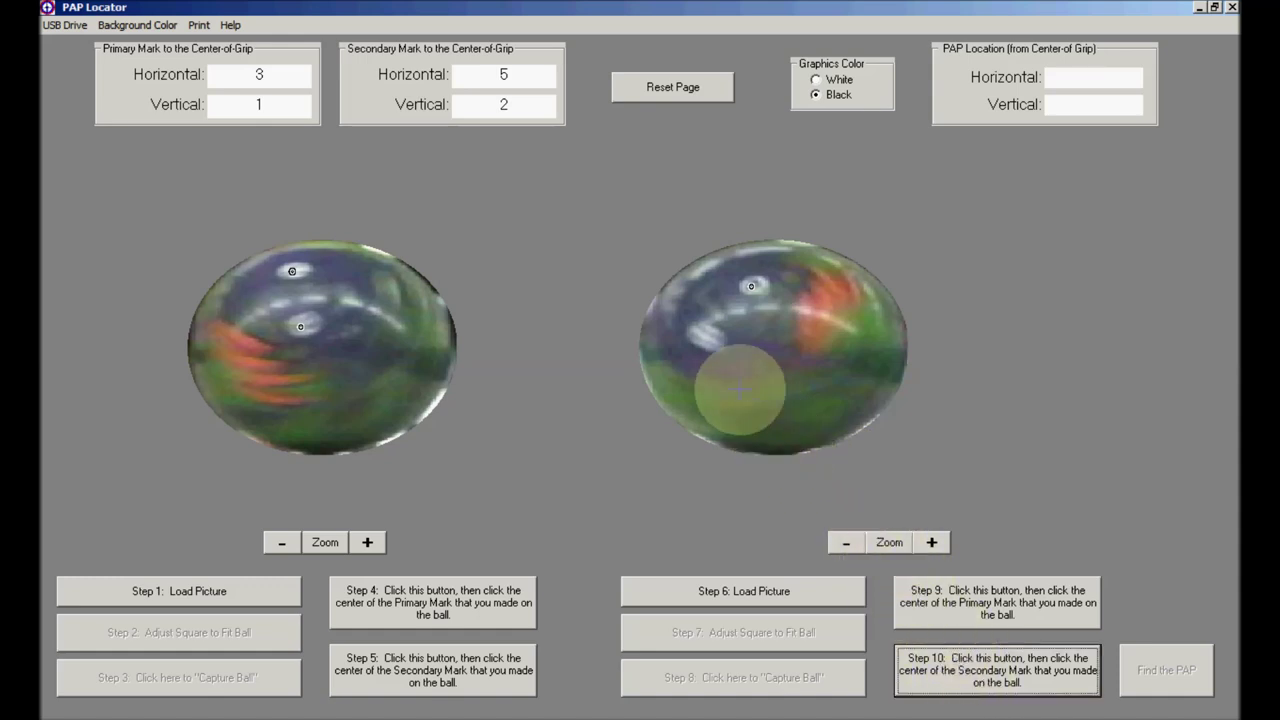
pyautogui.click(701, 337)
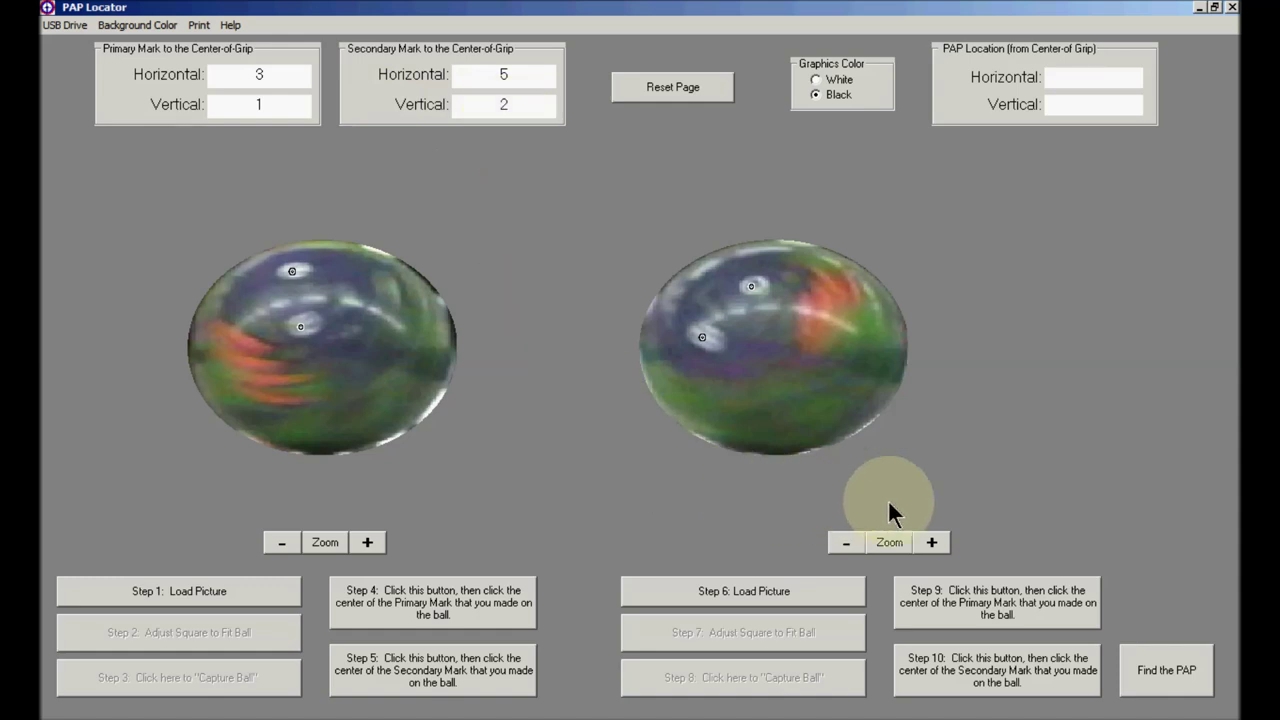
pyautogui.click(1164, 686)
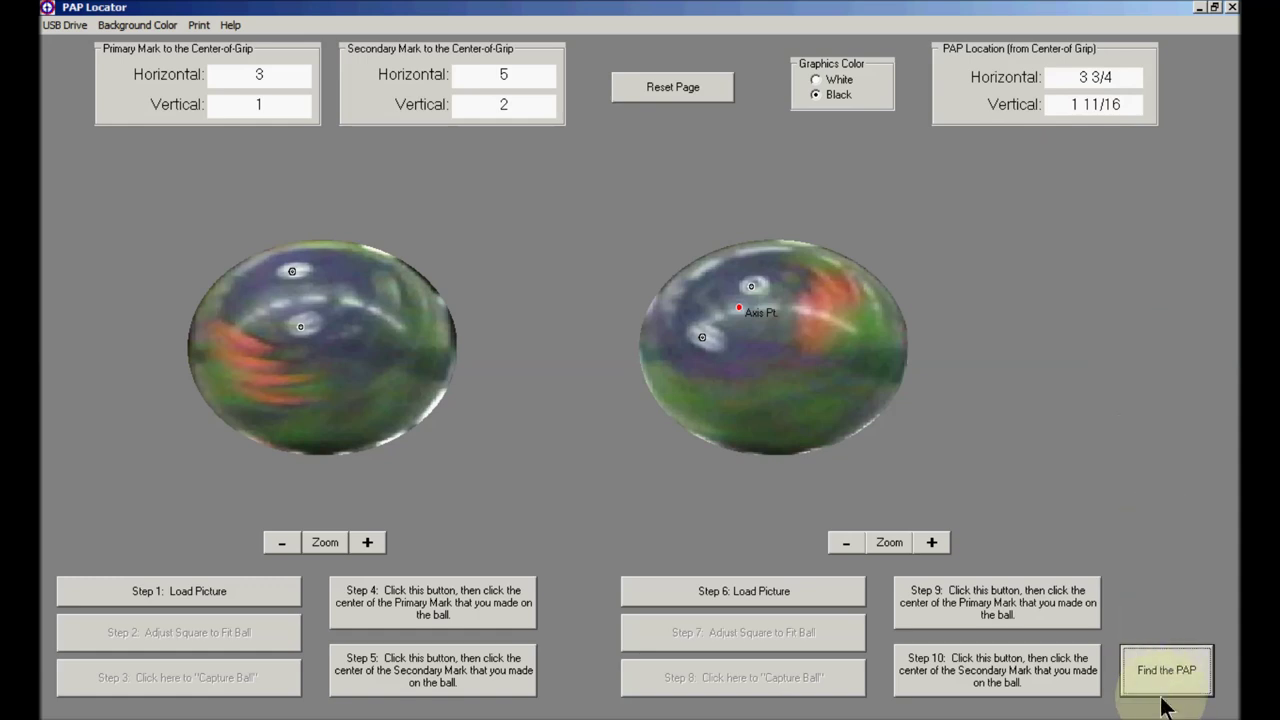
# Step: Enlarge both captured ball images and find the PAP again so the axis point is plotted on the larger second ball
pyautogui.click(931, 543)
pyautogui.click(931, 543)
pyautogui.click(931, 543)
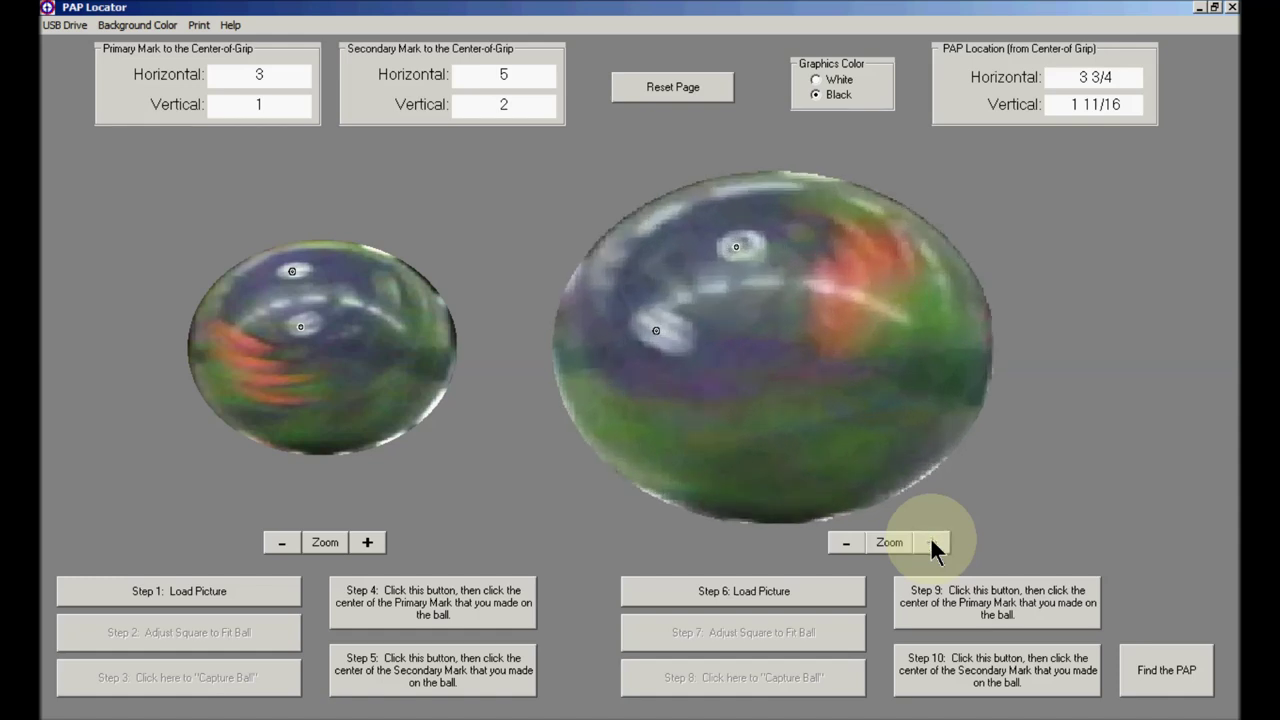
pyautogui.click(845, 543)
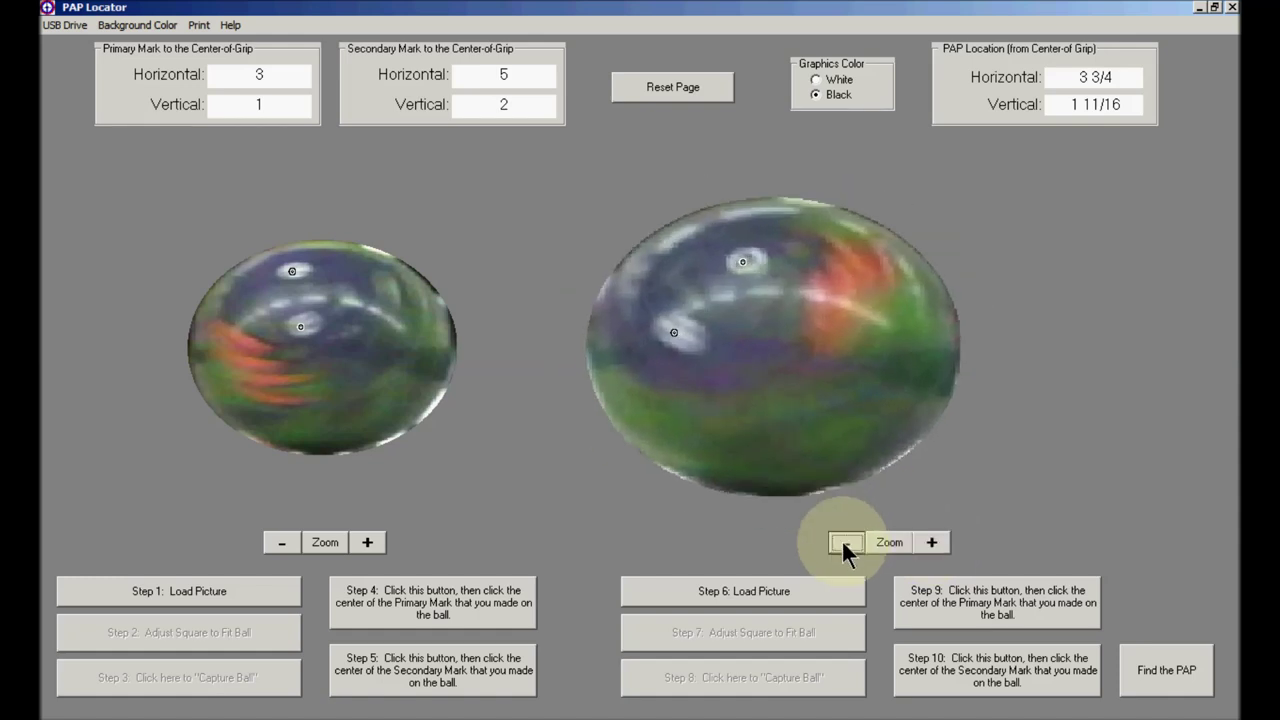
pyautogui.click(845, 543)
pyautogui.click(845, 543)
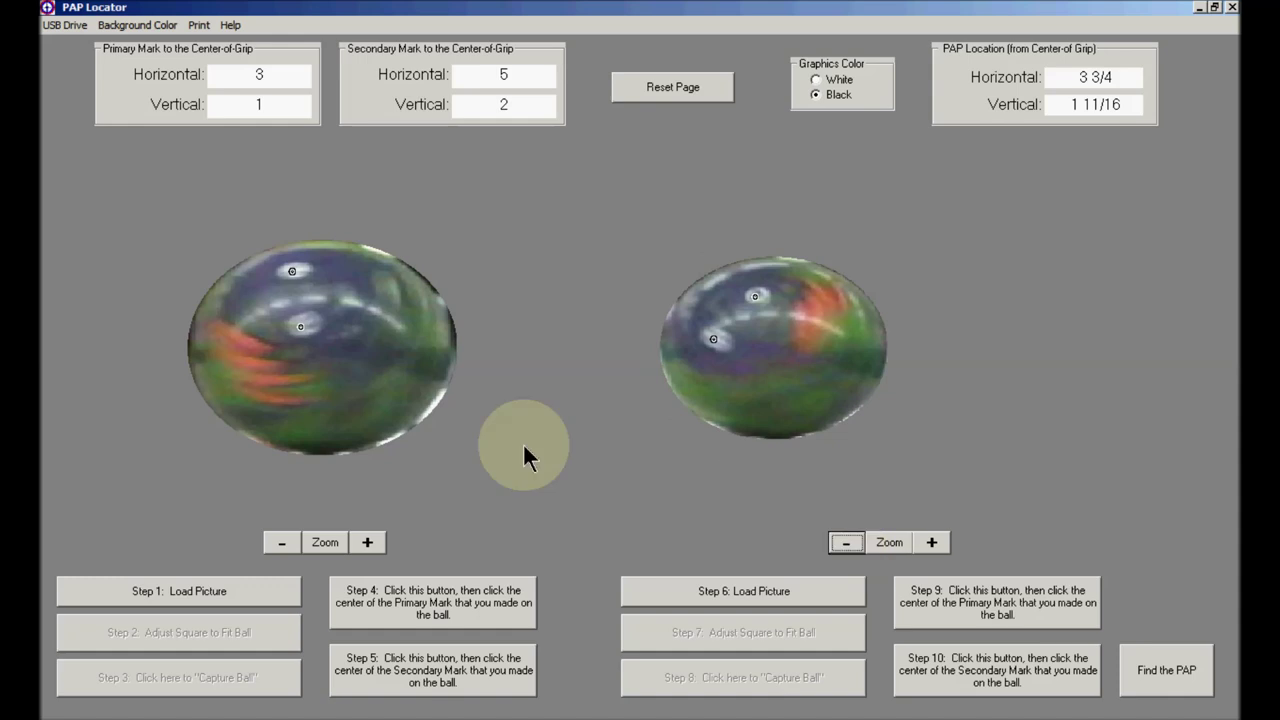
pyautogui.click(366, 543)
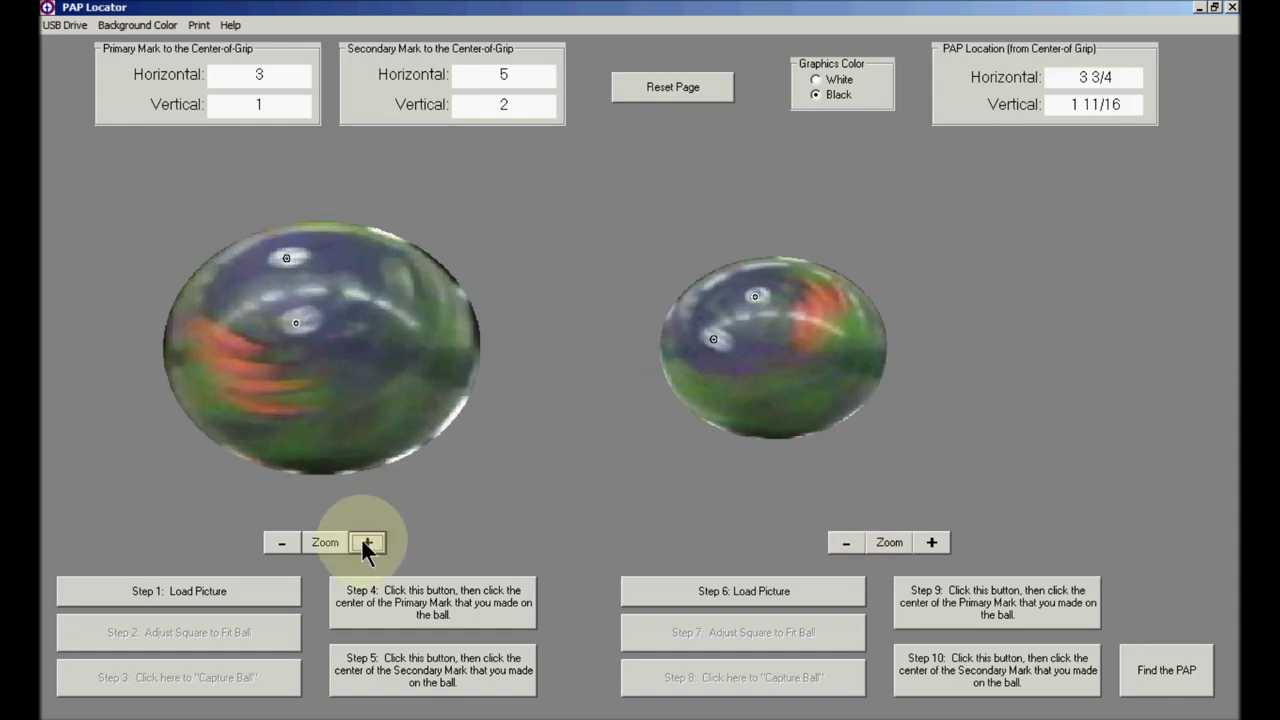
pyautogui.click(365, 543)
pyautogui.click(366, 543)
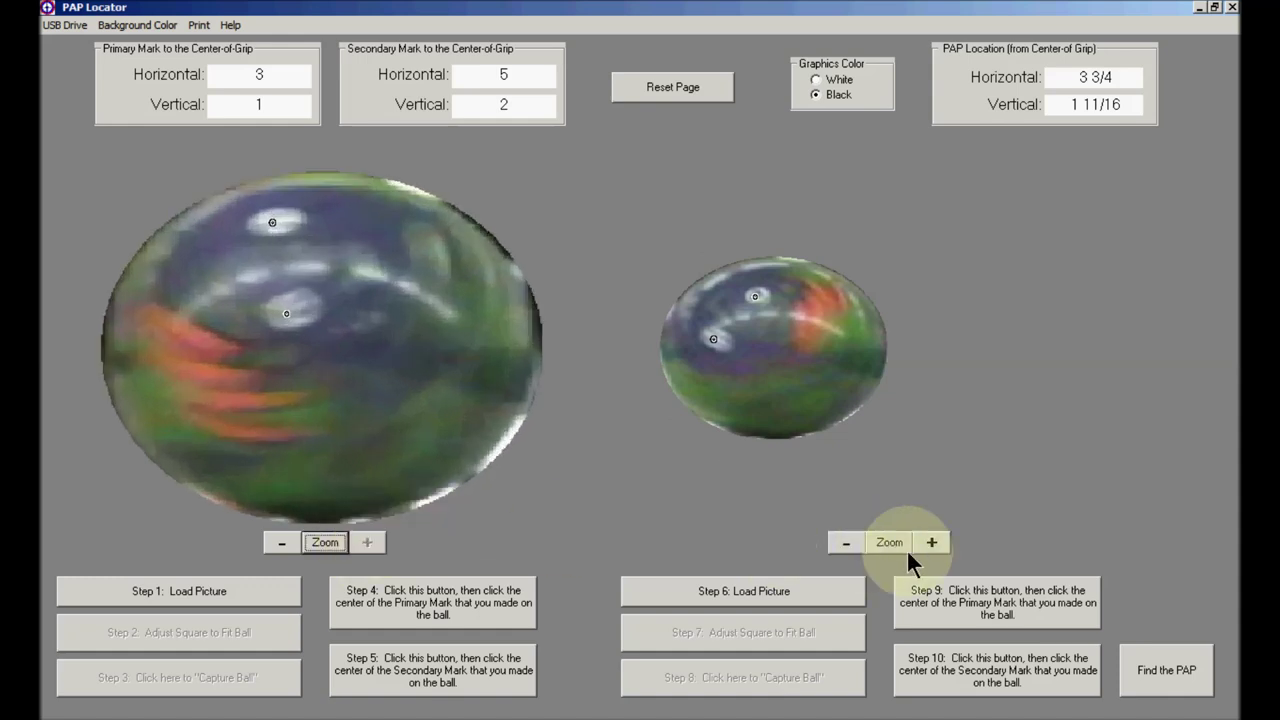
pyautogui.click(931, 543)
pyautogui.click(931, 543)
pyautogui.click(931, 543)
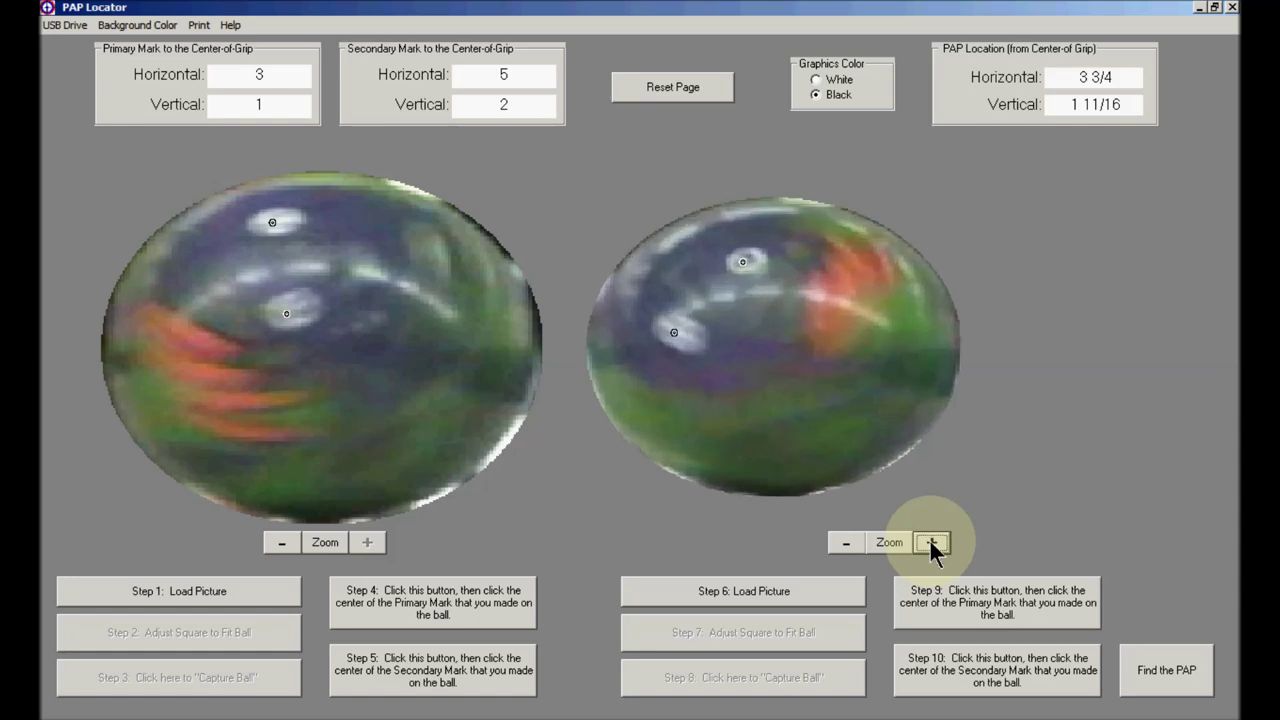
pyautogui.click(1160, 675)
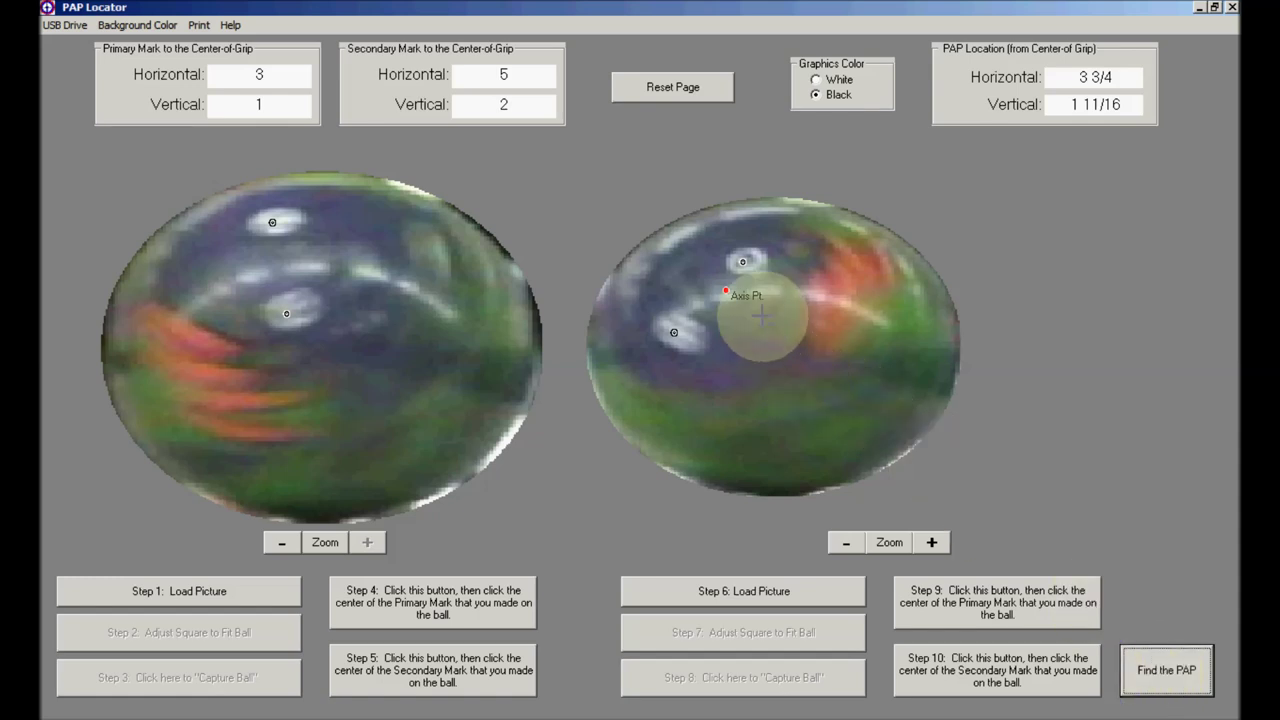
pyautogui.moveTo(734, 304)
pyautogui.mouseDown()
pyautogui.moveTo(736, 274)
pyautogui.moveTo(762, 315)
pyautogui.mouseUp()
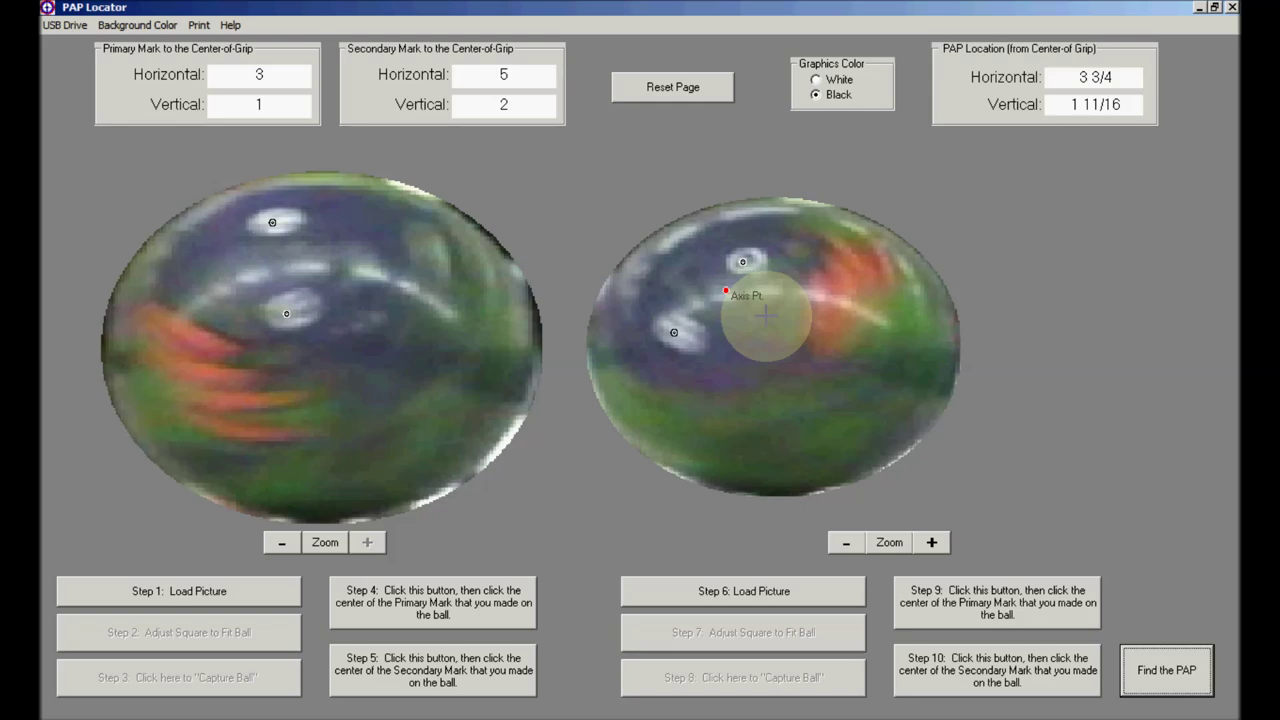